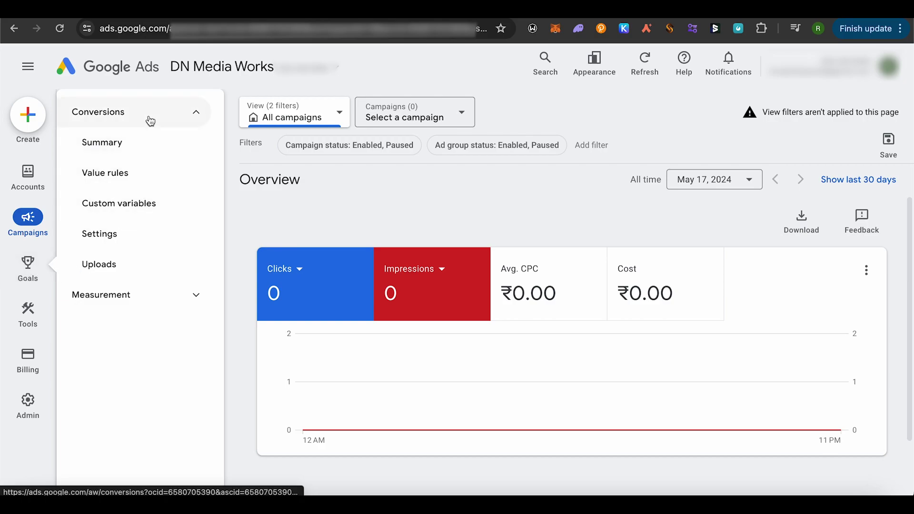
# Expand Conversions under Goals and go to the Conversions Summary page
pyautogui.click(143, 119)
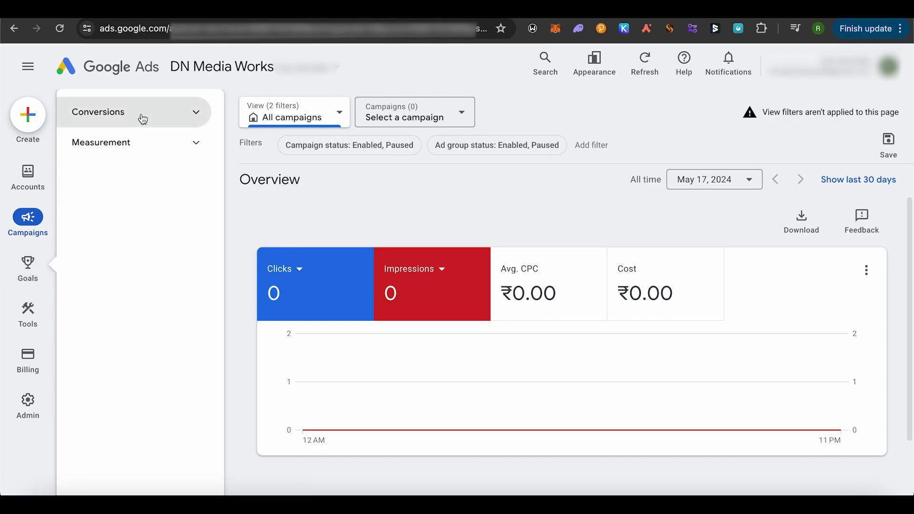
pyautogui.click(141, 119)
pyautogui.click(96, 150)
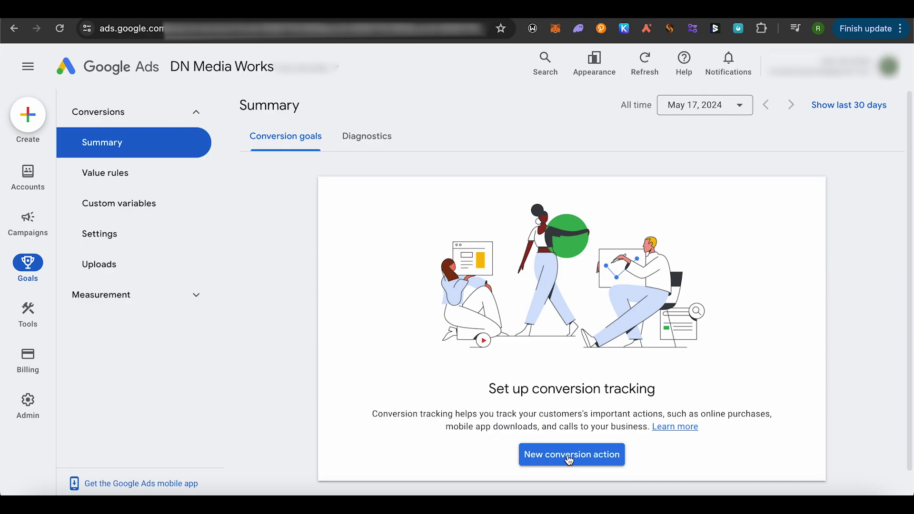
# Start a new conversion action from the Summary page
pyautogui.click(569, 457)
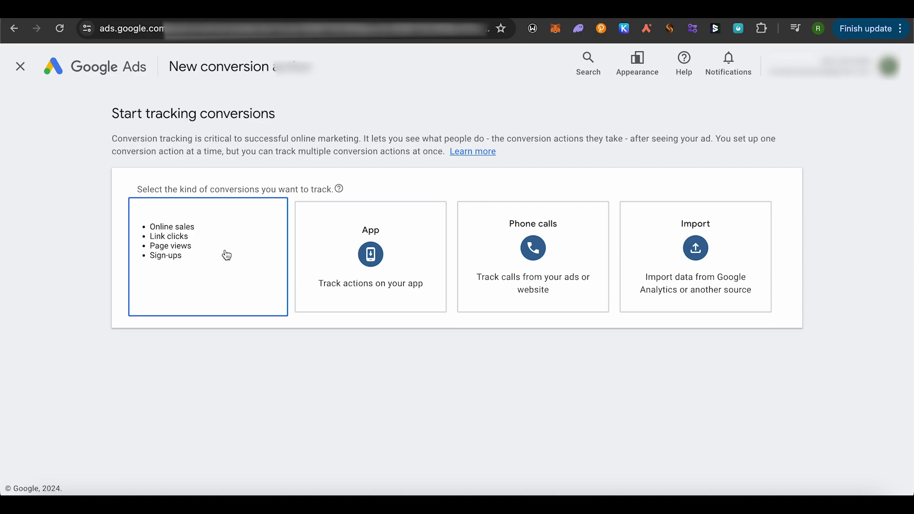
# Choose Website as the kind of conversion to track
pyautogui.click(227, 255)
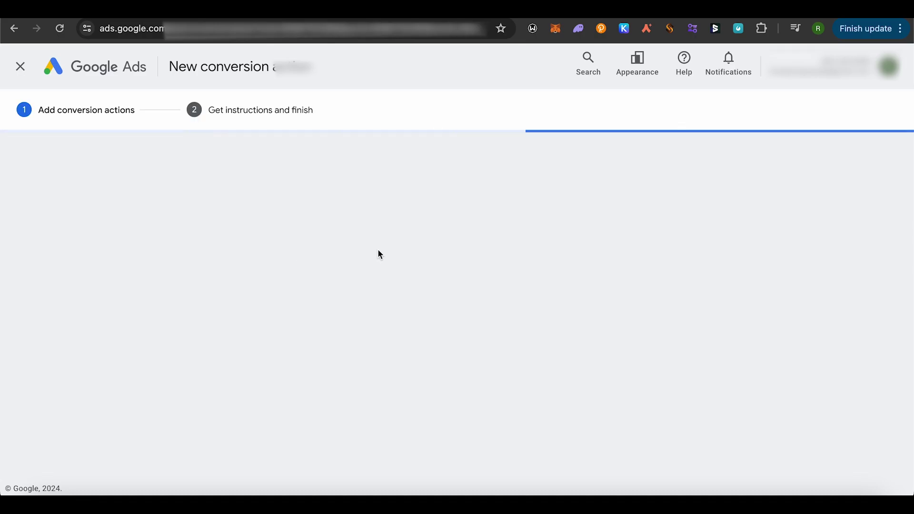